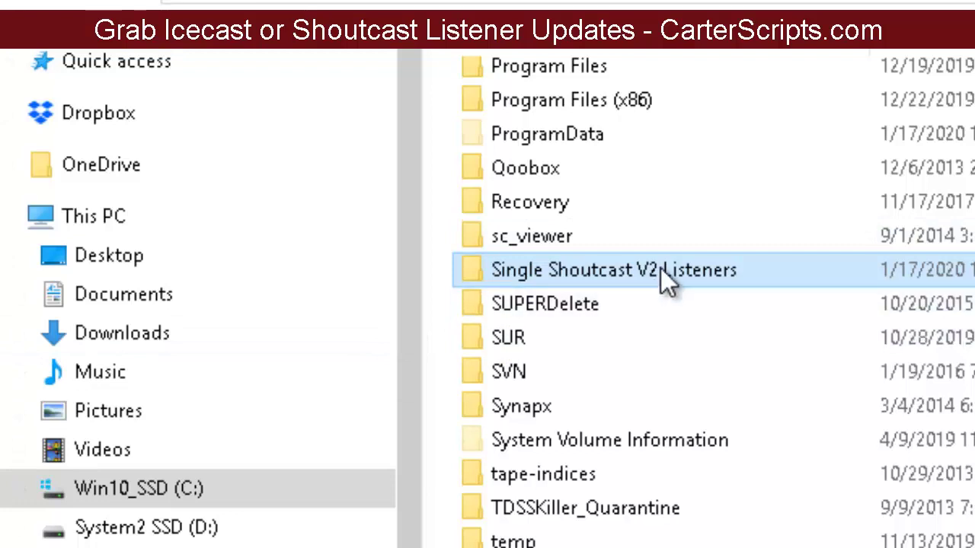
Step: Open the Single Shoutcast V2 Listeners folder on Win10_SSD (C:)
mouse_move(609, 272)
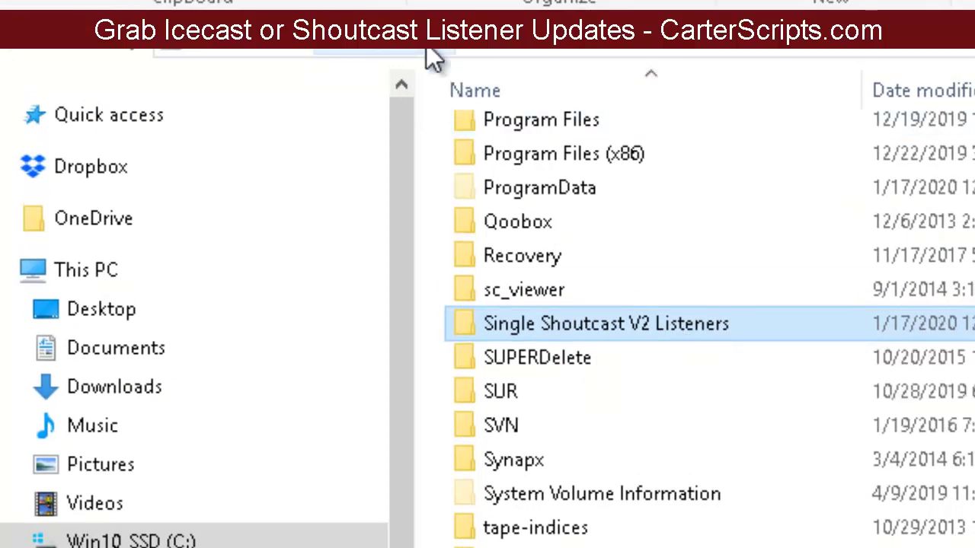
double_click(470, 324)
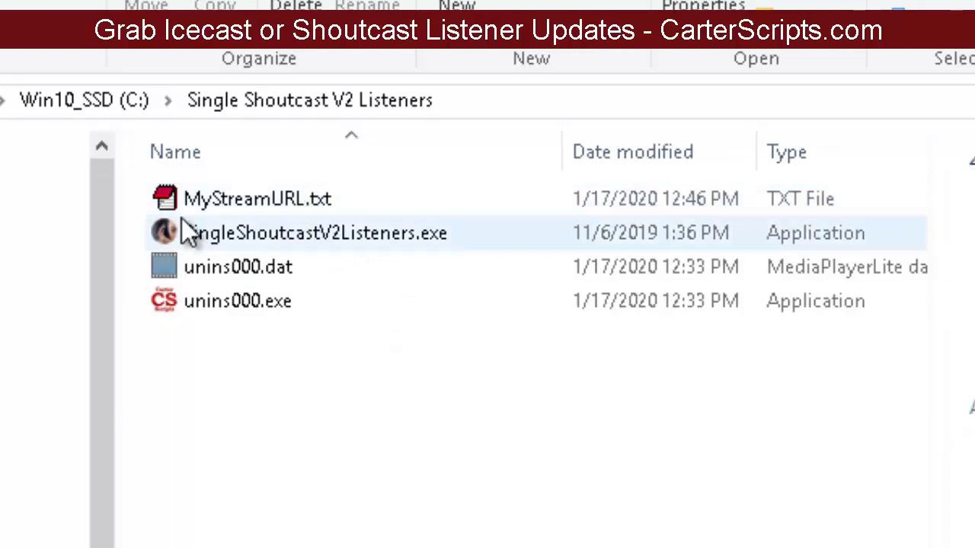
Step: Open MyStreamURL.txt in EditPlus and highlight the stream URL's host and port 20008
left_click(293, 209)
double_click(296, 210)
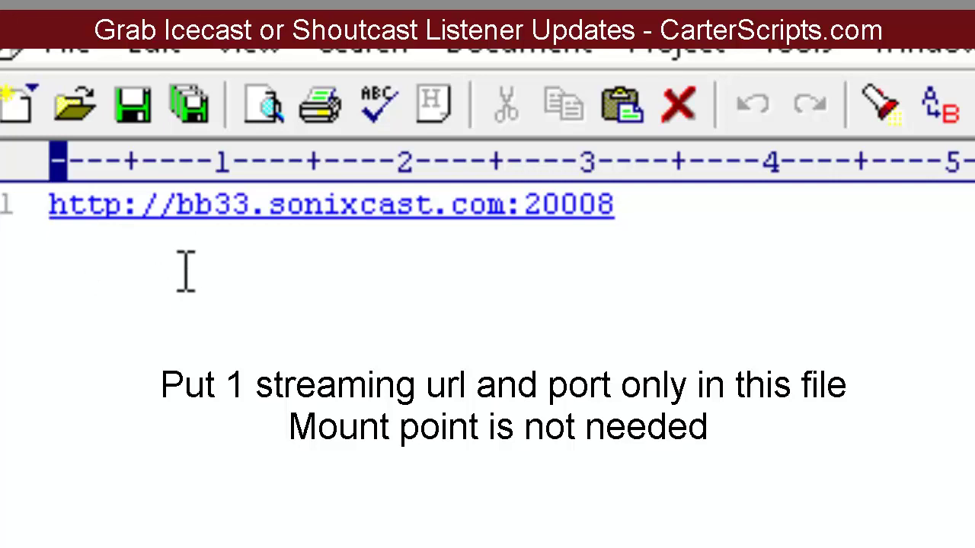
left_click_drag(169, 217, 514, 266)
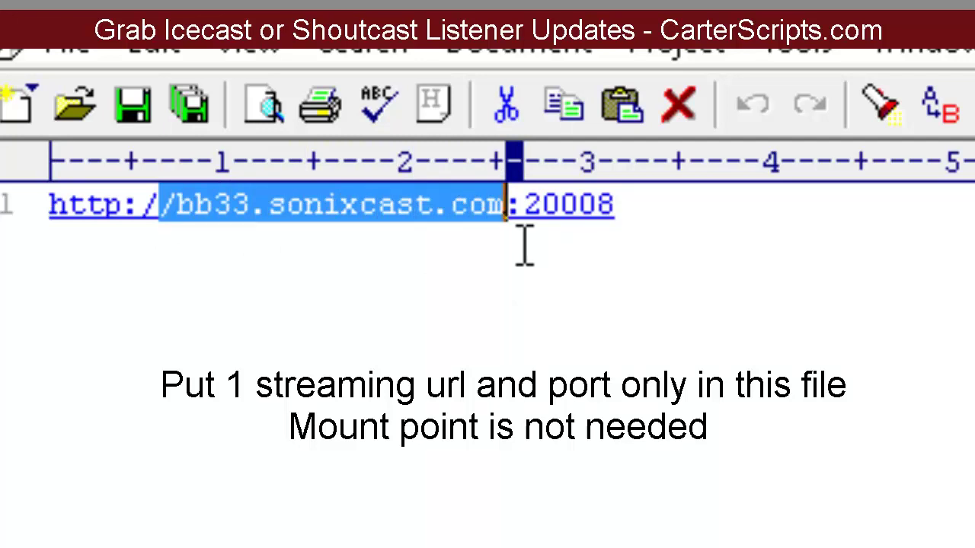
left_click_drag(644, 211, 533, 217)
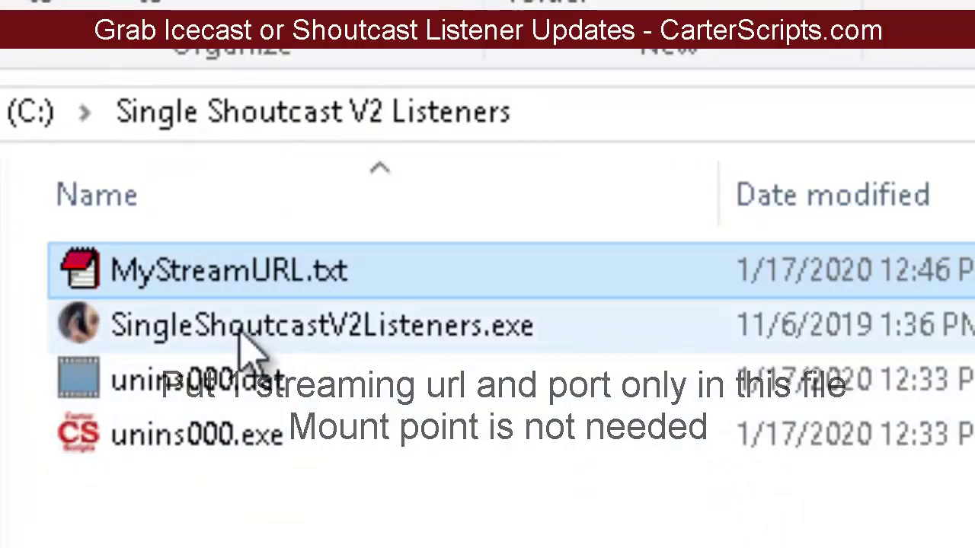
Step: Run SingleShoutcastV2Listeners.exe, check Listeners.txt reads 0, and bring up the SHOUTcast status page
left_click(187, 333)
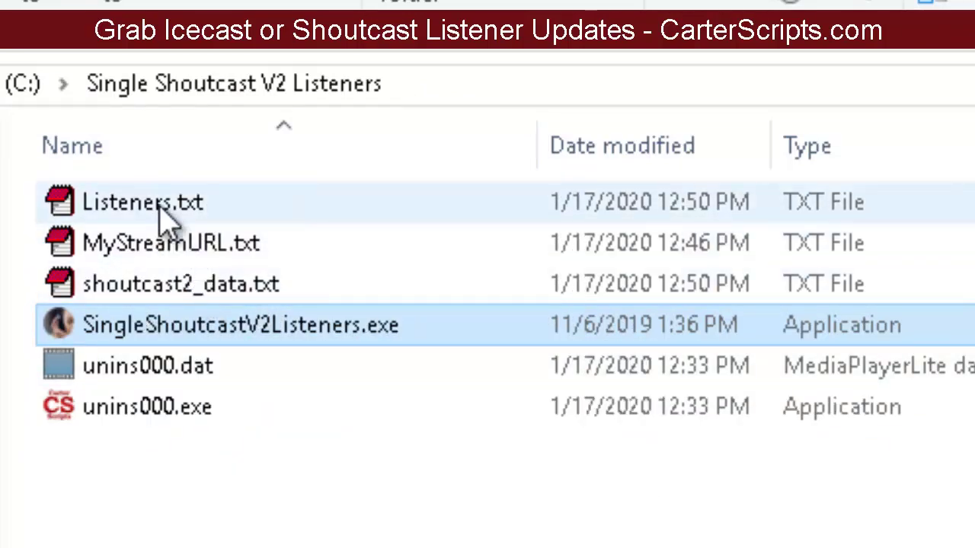
double_click(164, 218)
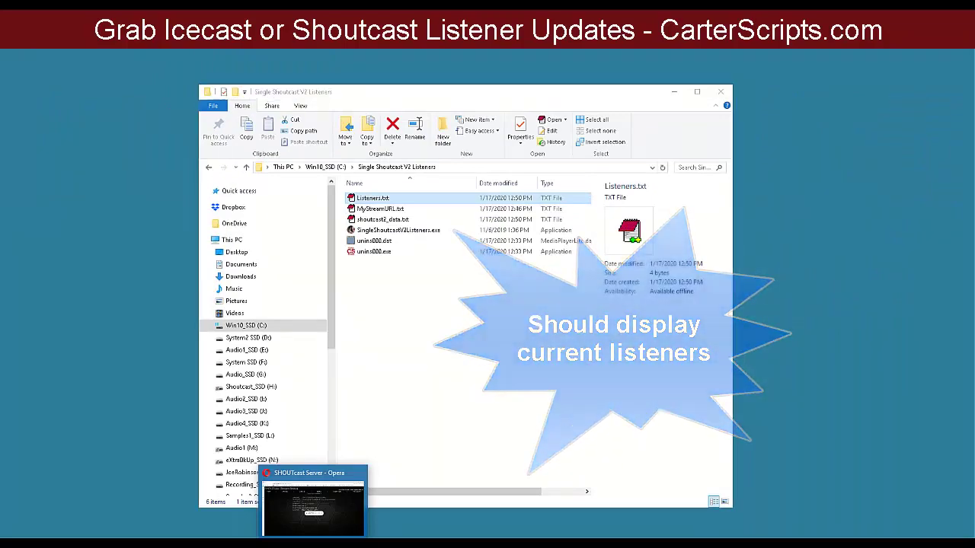
left_click(314, 542)
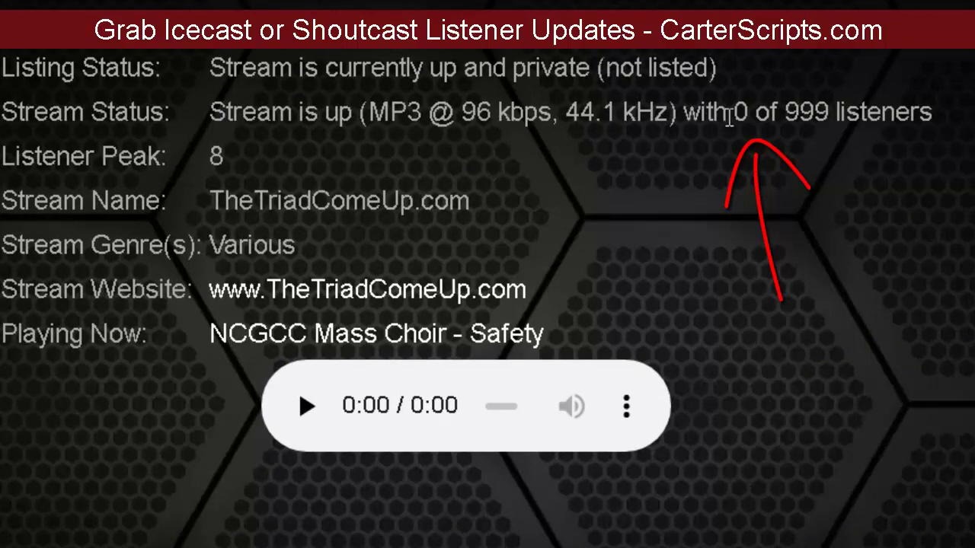
Step: Highlight the '0 of 999 listeners' count and copy the Listen link address
left_click_drag(729, 112, 749, 137)
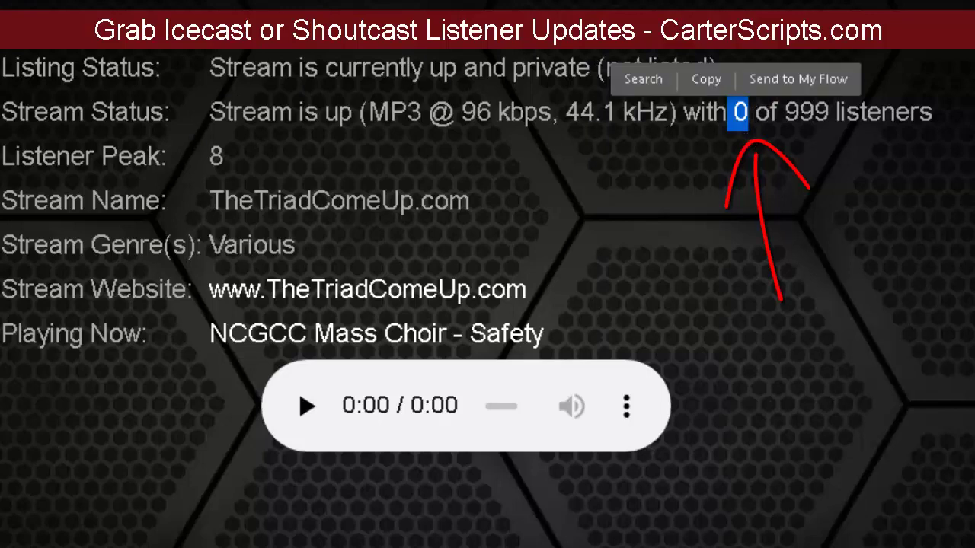
right_click(207, 1)
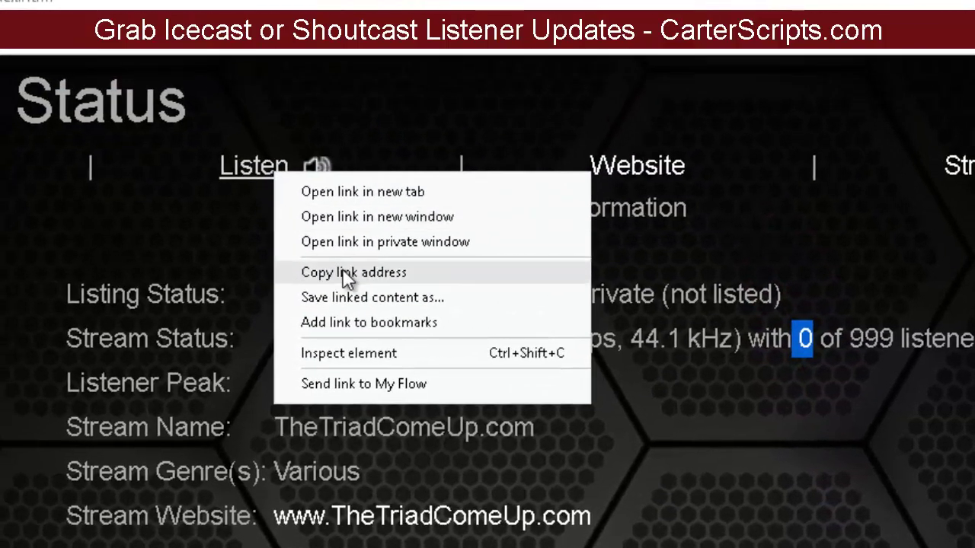
left_click(347, 273)
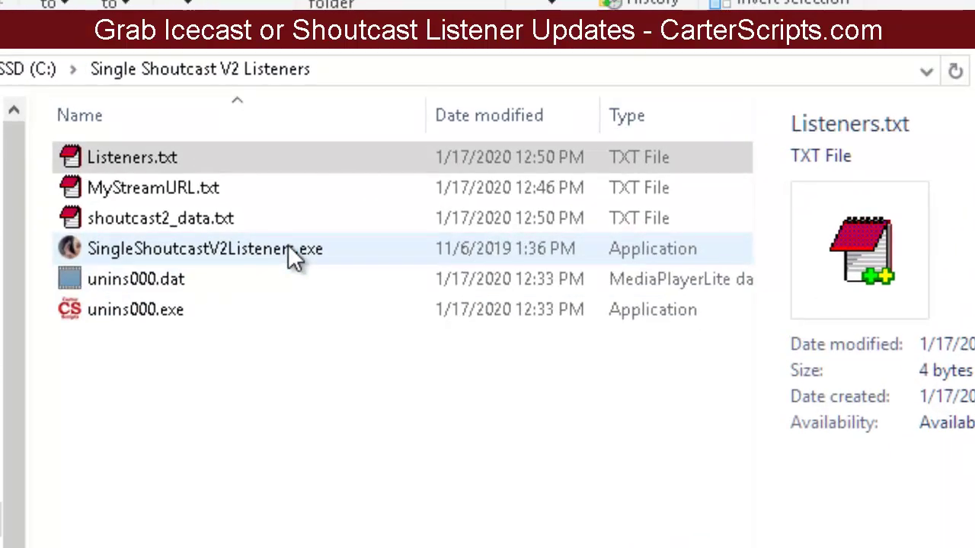
Step: Rerun the listener program, read the refreshed count of 1 in Listeners.txt, and close EditPlus
left_click(290, 249)
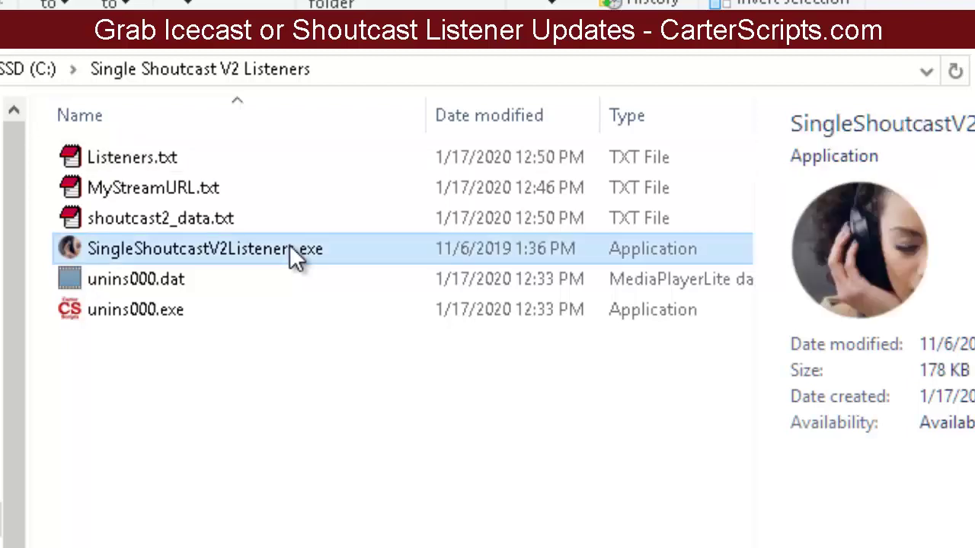
double_click(149, 159)
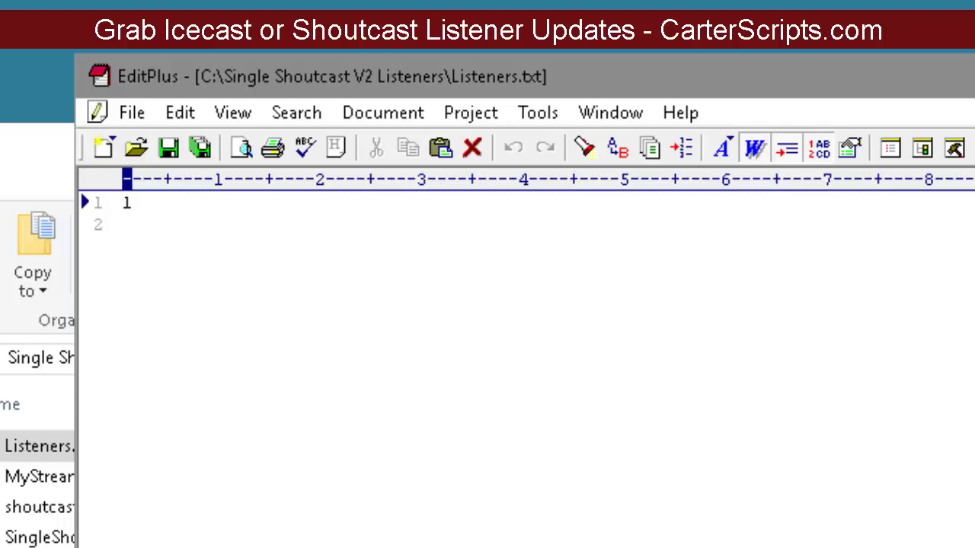
key("alt+F4")
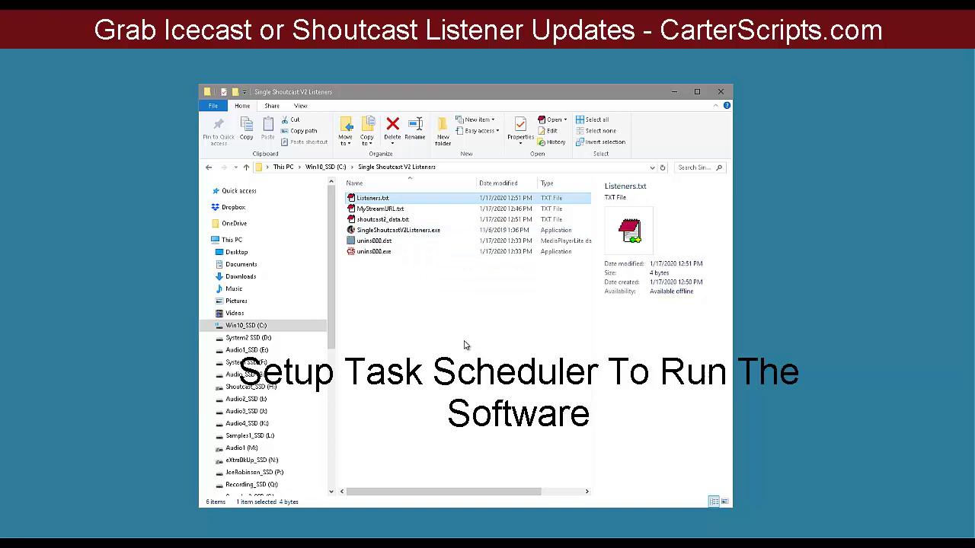
Step: Launch Task Scheduler from Control Panel's Administrative Tools
key("super")
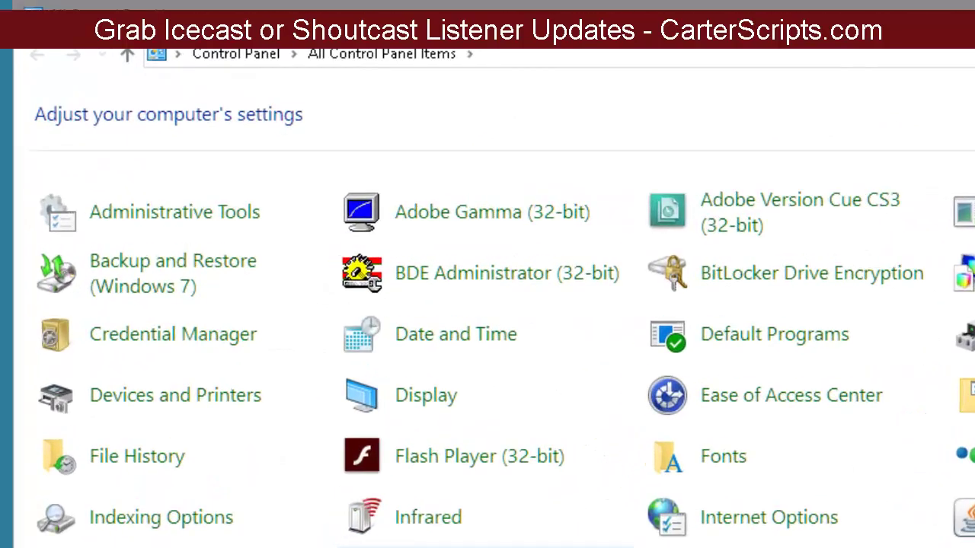
left_click(206, 216)
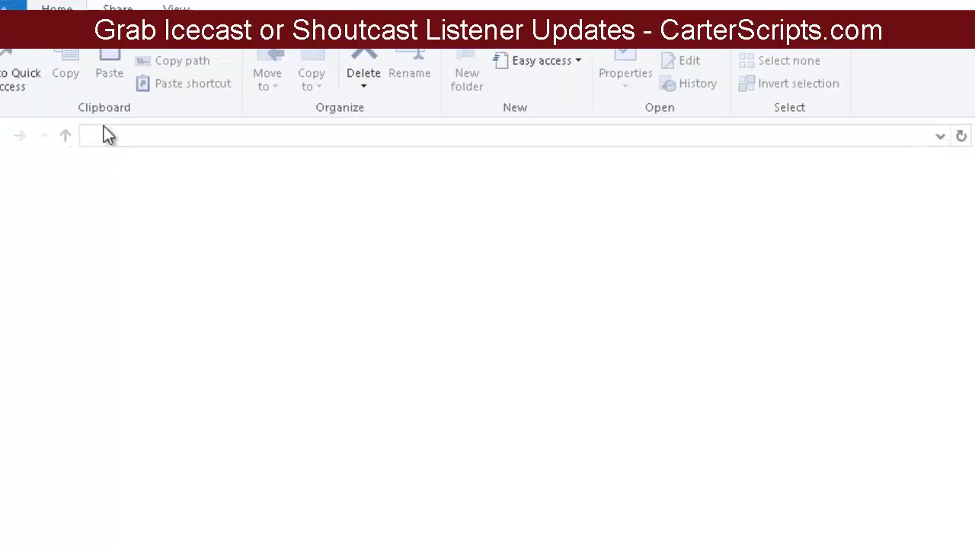
scroll(427, 295, "down", 1)
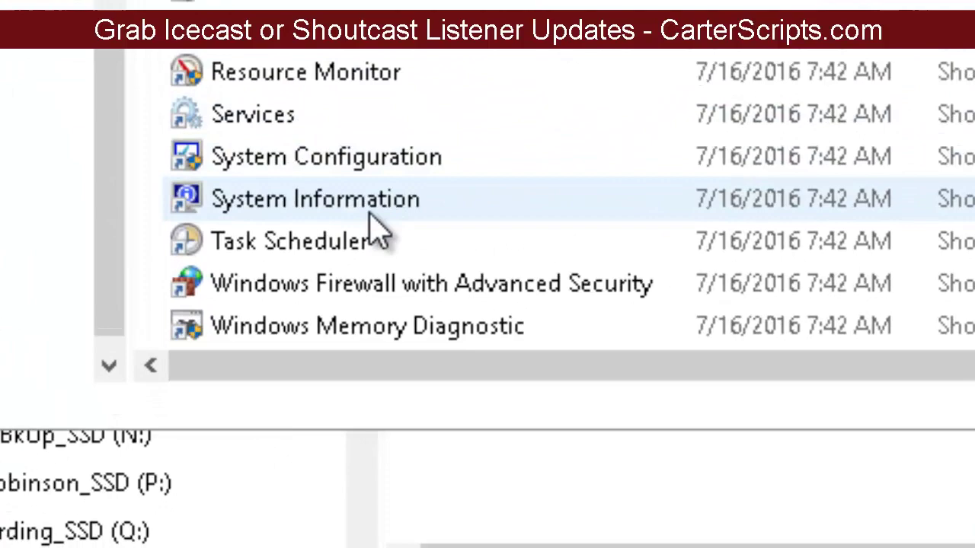
left_click(339, 240)
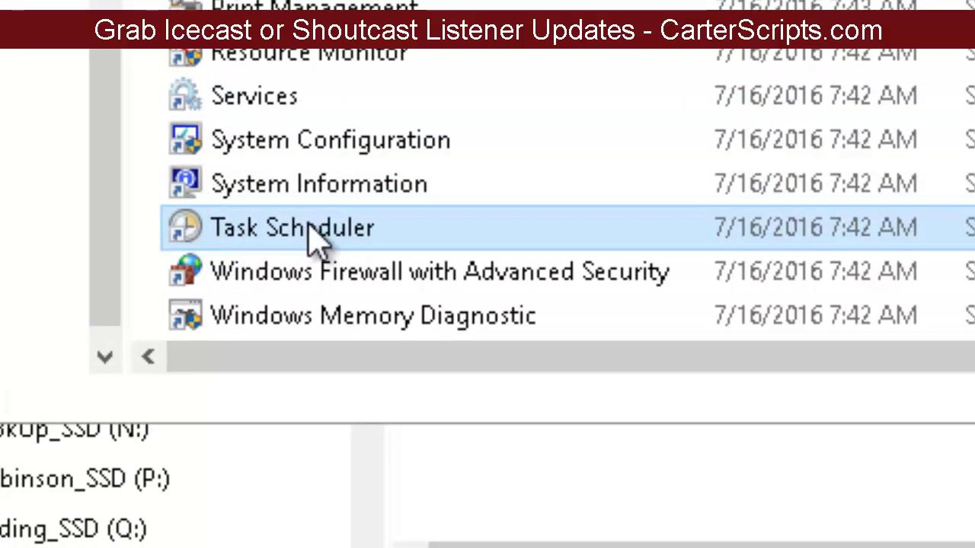
double_click(312, 228)
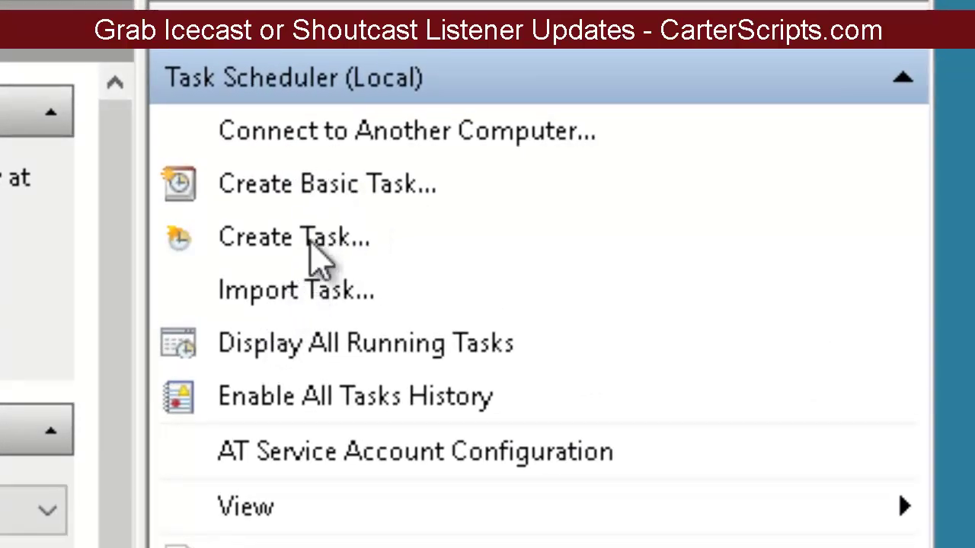
Step: Name the task 'Grab TTCU Shoutcast Listeners', running hidden with highest privileges, logged on or not, without storing password
left_click(311, 246)
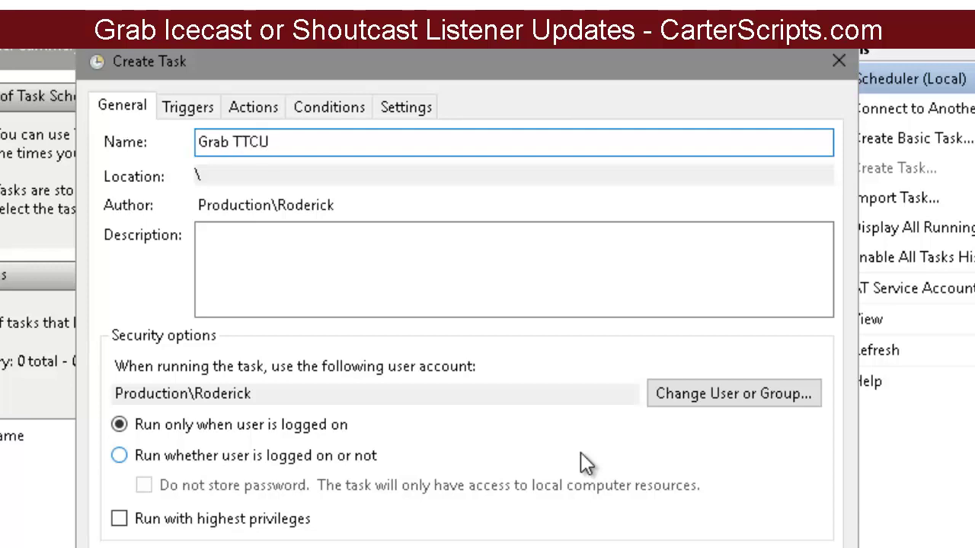
type("Shoutcast")
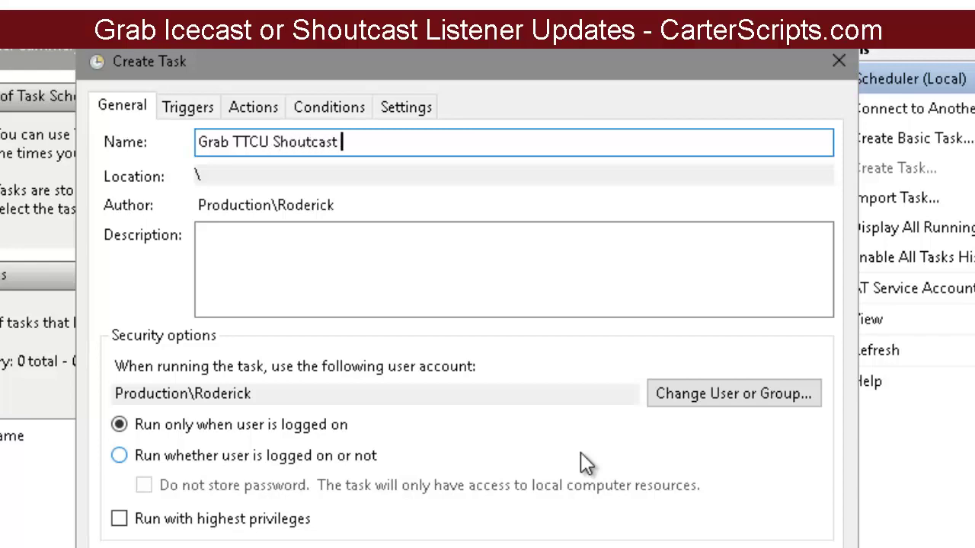
type(" Liste")
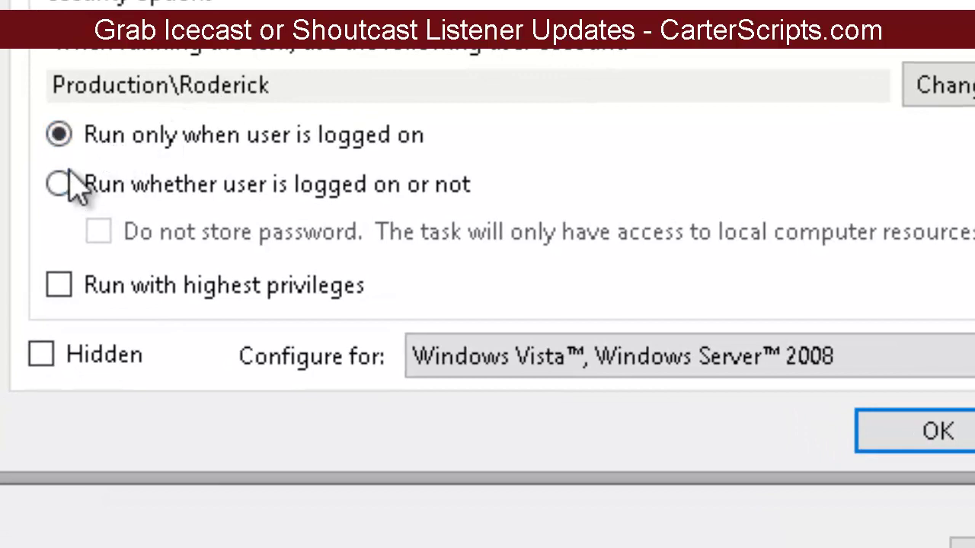
left_click(59, 183)
left_click(98, 231)
left_click(58, 285)
left_click(38, 358)
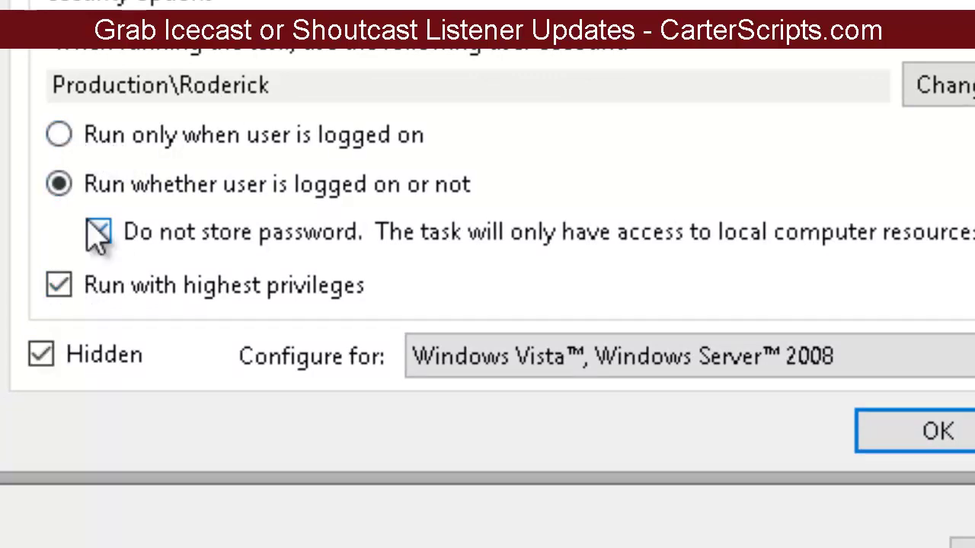
Step: Configure the task for Windows 10
left_click(668, 364)
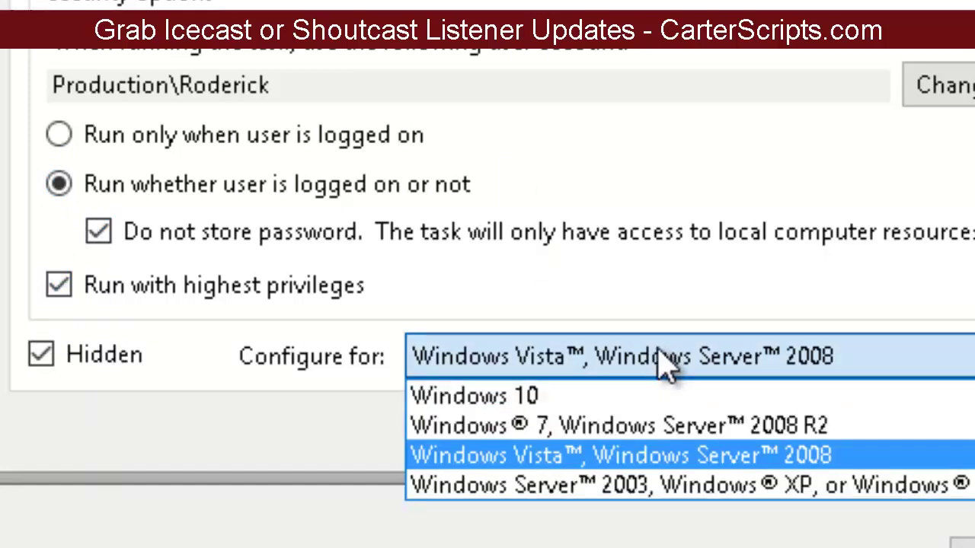
left_click(542, 397)
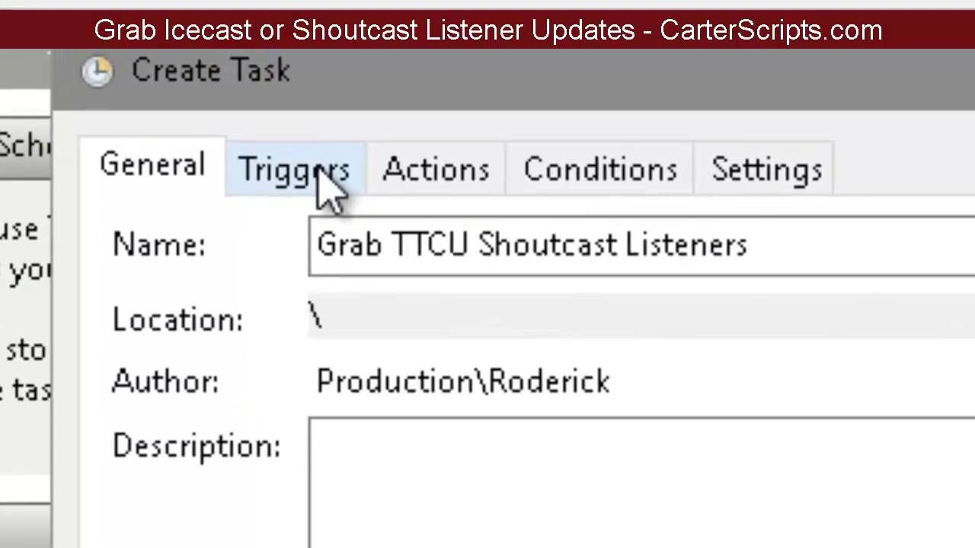
left_click(272, 71)
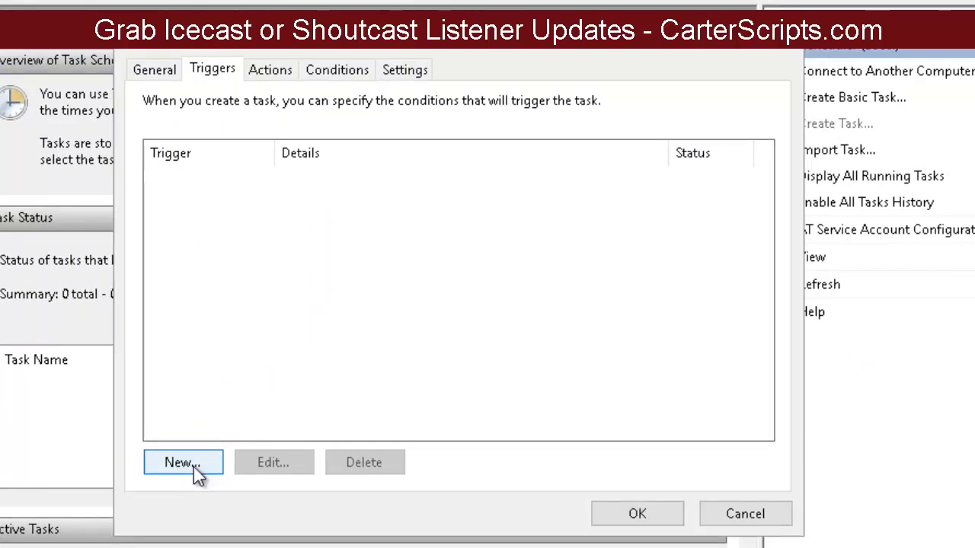
Step: Create a new On a schedule trigger recurring daily
left_click(183, 462)
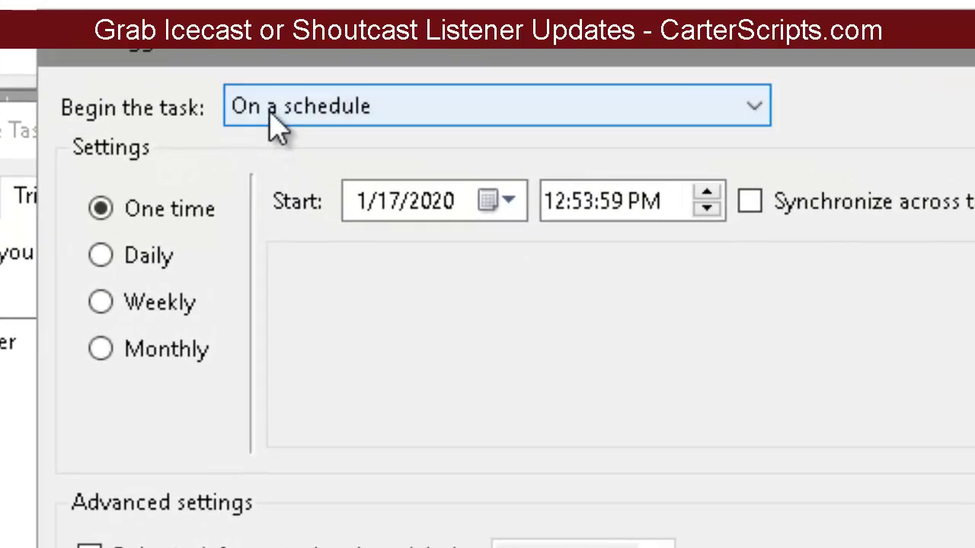
left_click(348, 115)
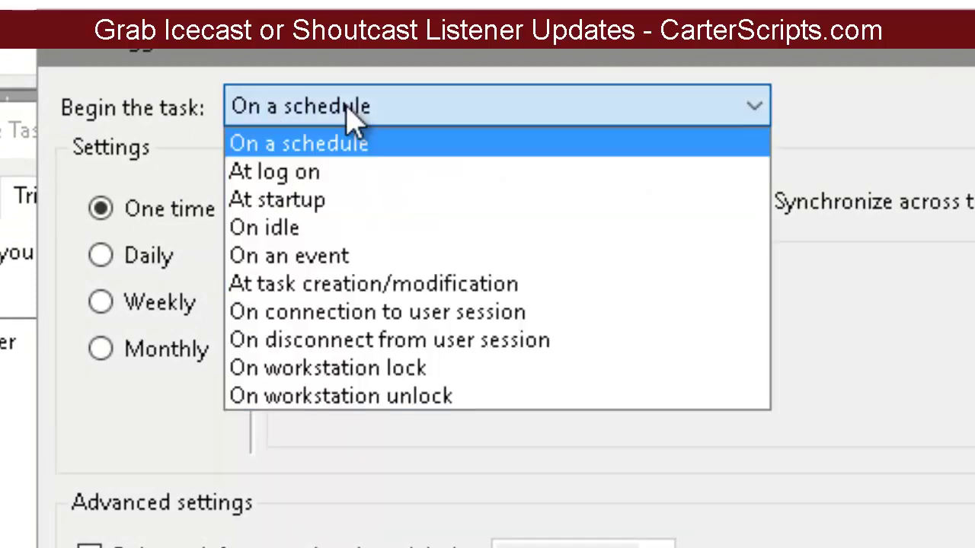
left_click(292, 138)
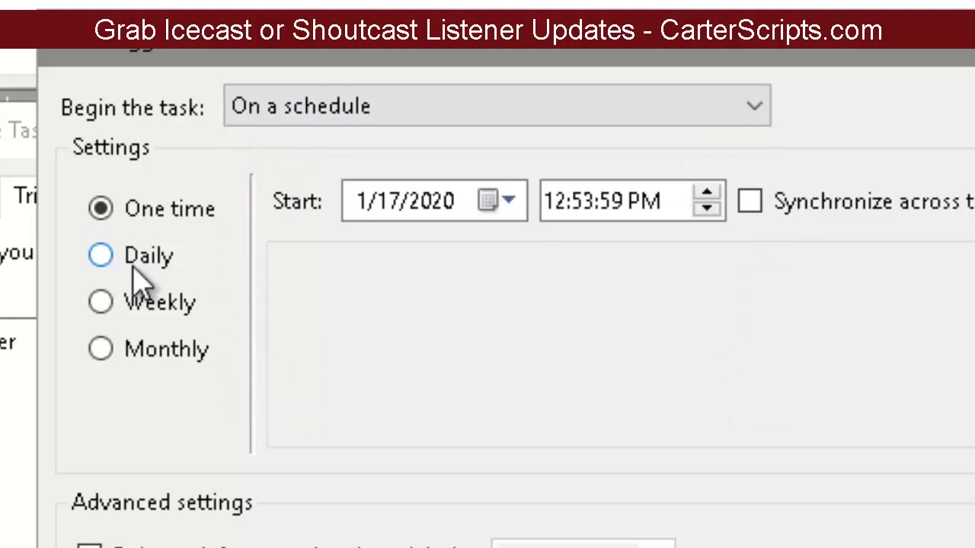
left_click(103, 258)
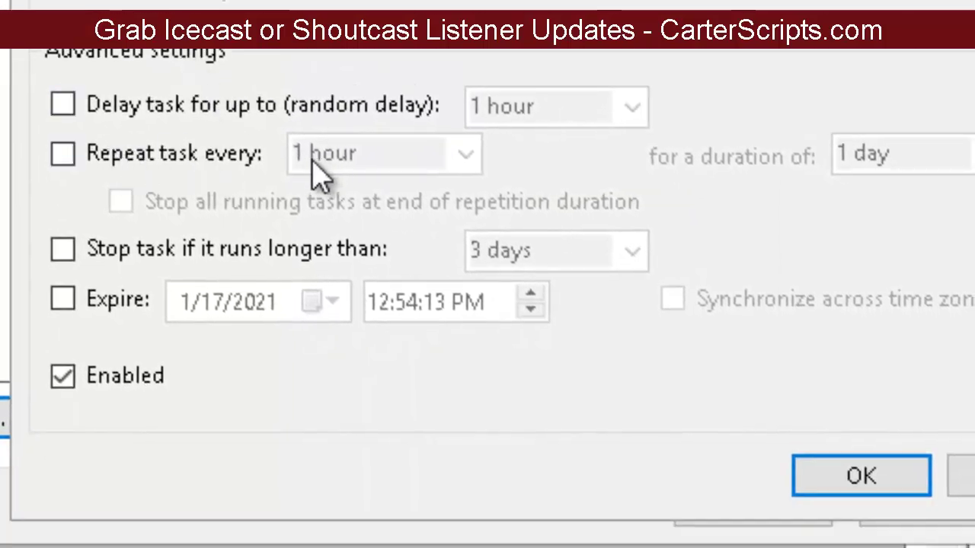
Step: Make the trigger repeat every 3 minutes for an indefinite duration and save it
left_click(63, 156)
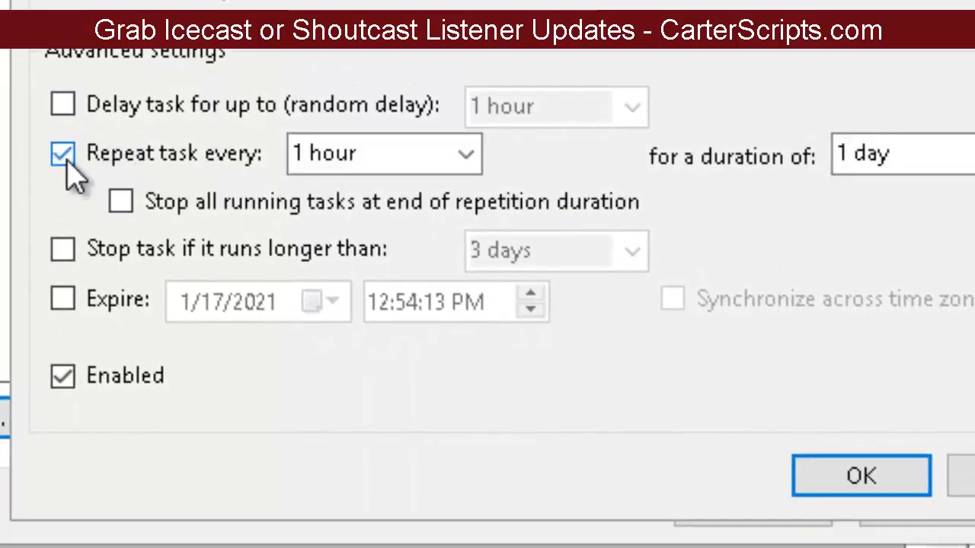
left_click(466, 155)
left_click(415, 196)
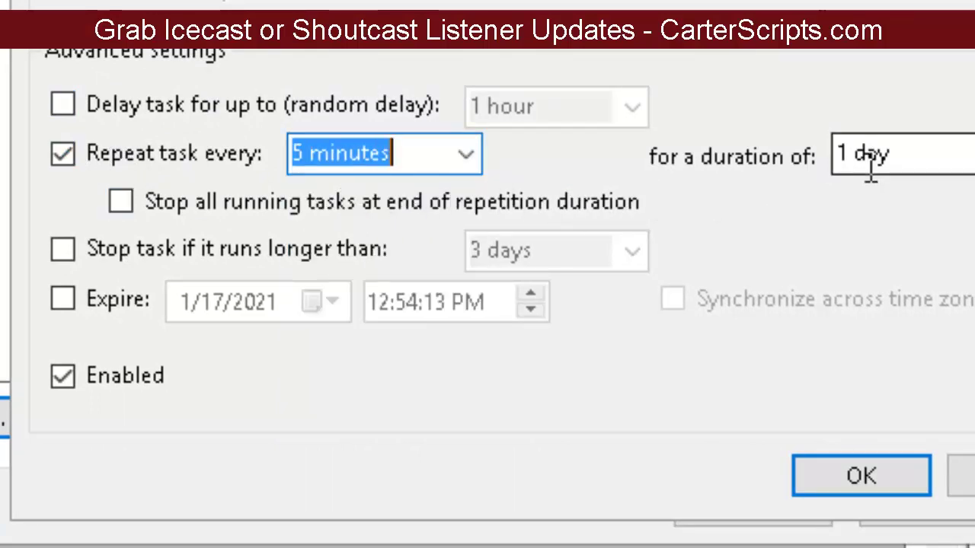
left_click(390, 155)
left_click(294, 154)
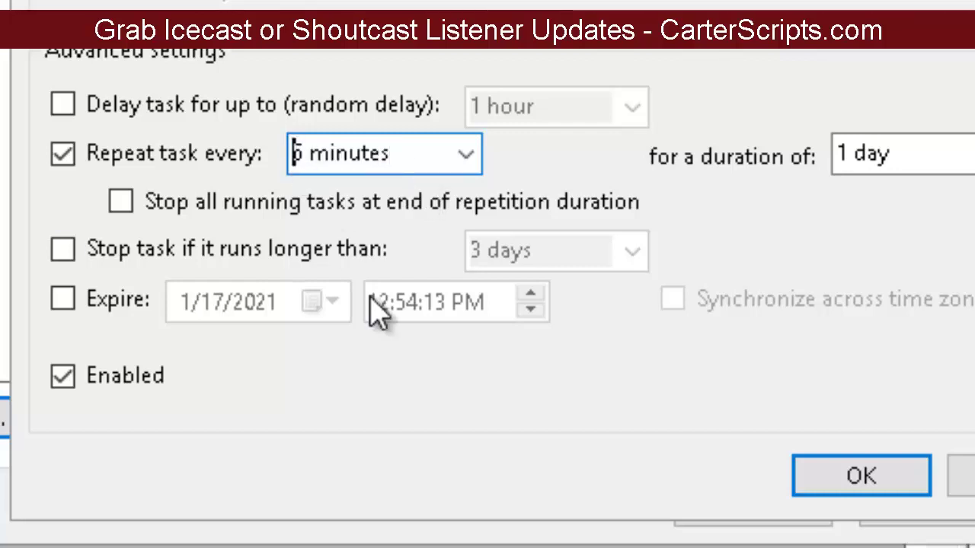
key("Delete")
key("Delete")
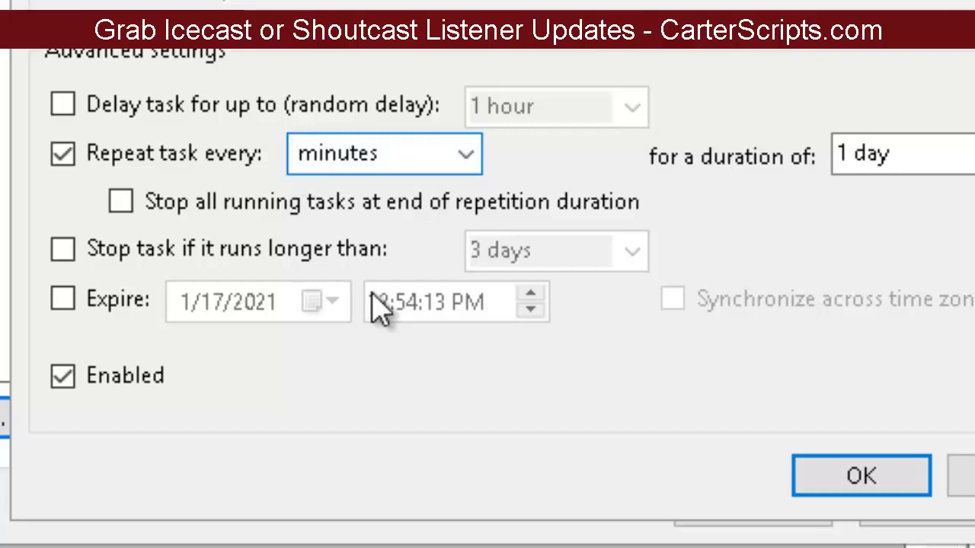
type("3")
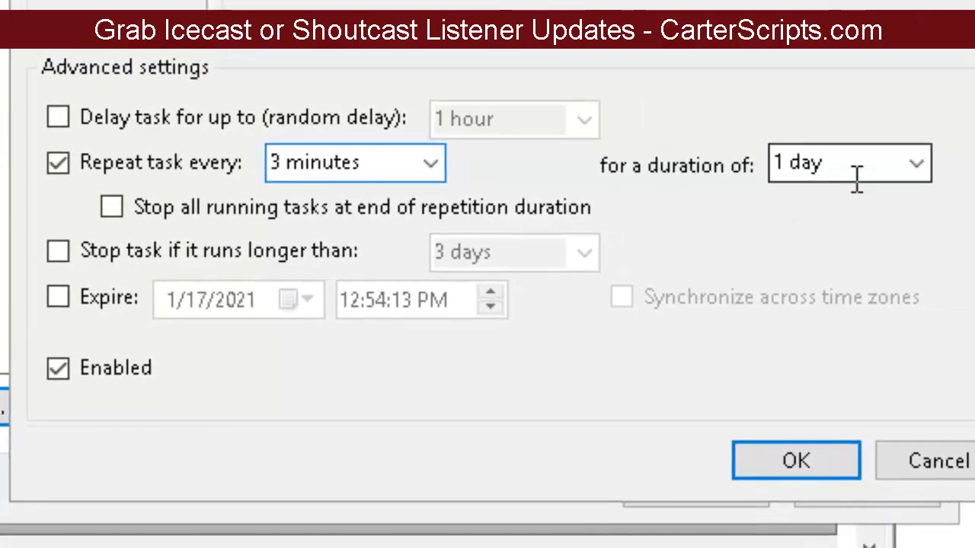
left_click(921, 175)
left_click(863, 198)
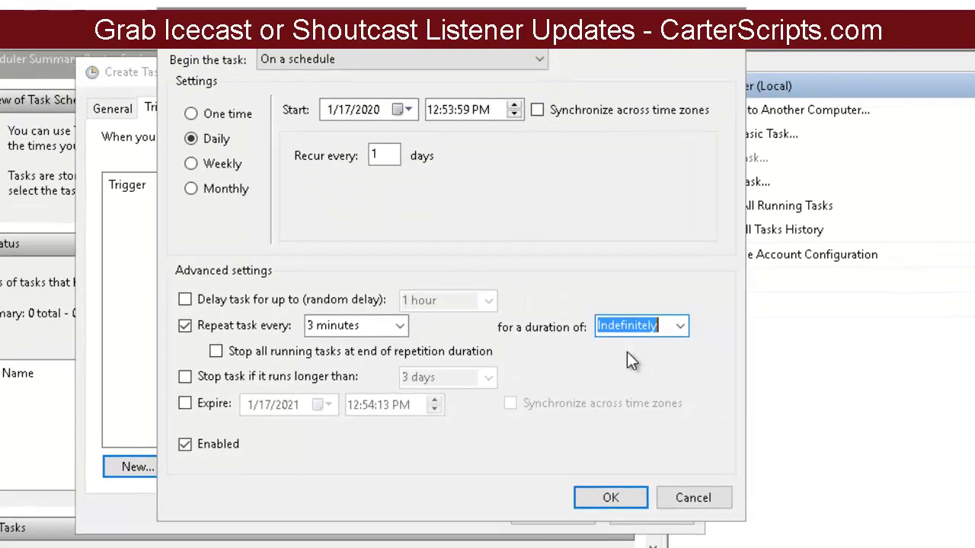
left_click(653, 489)
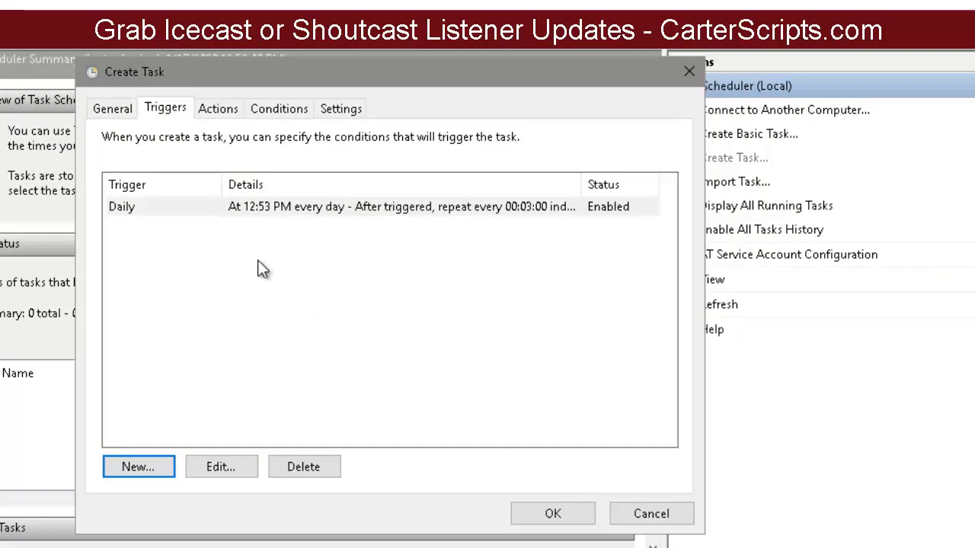